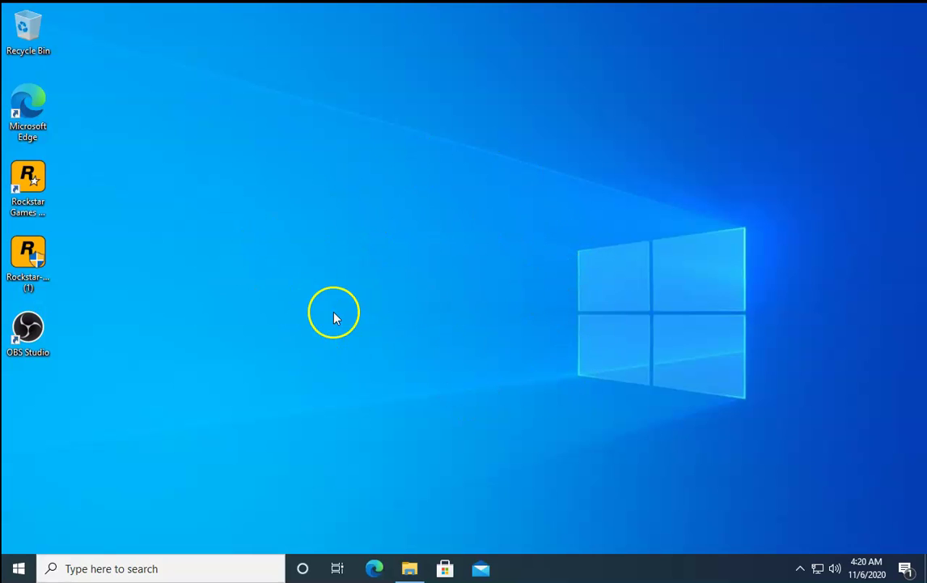
Open Windows Sound settings by searching 'sound' and scroll down to Advanced sound options.
right_click(18, 575)
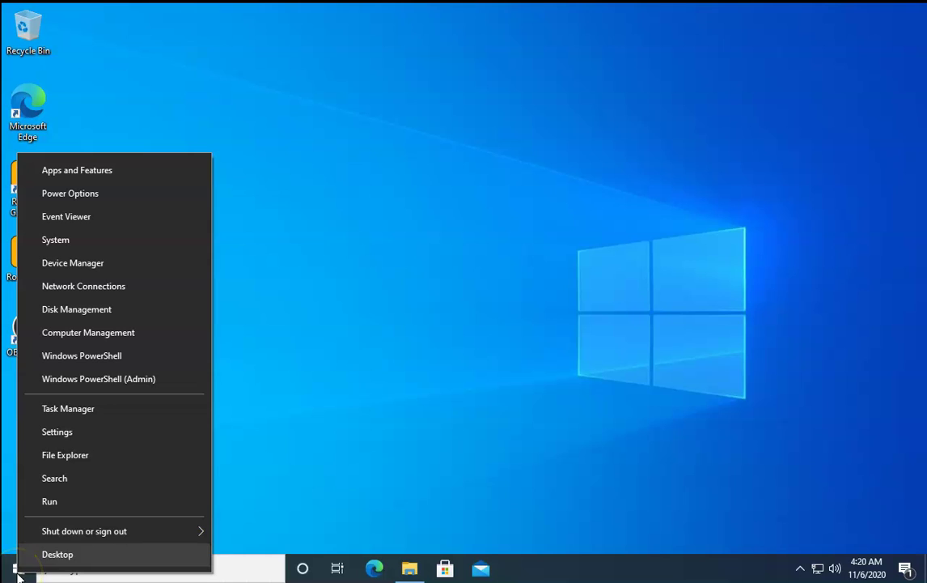
click(86, 436)
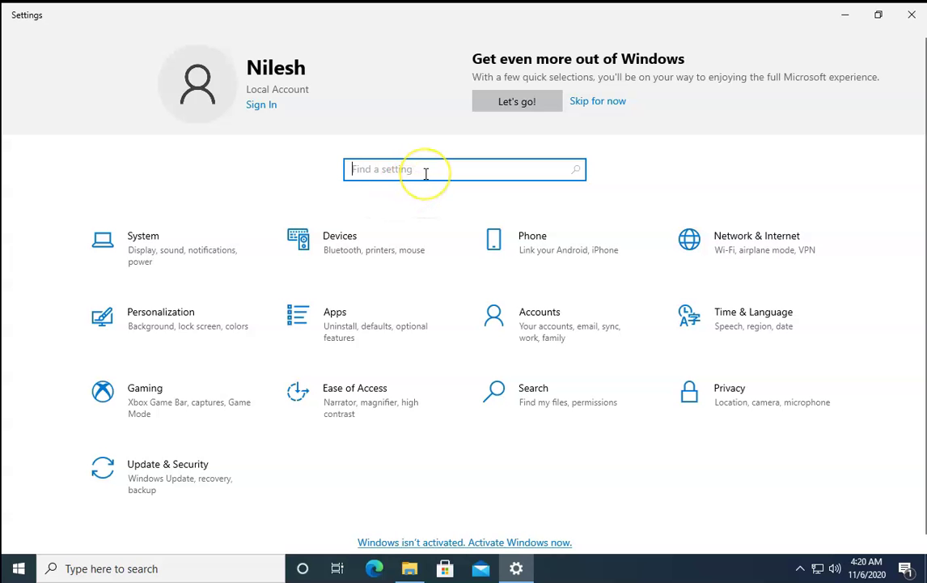
text(sound se)
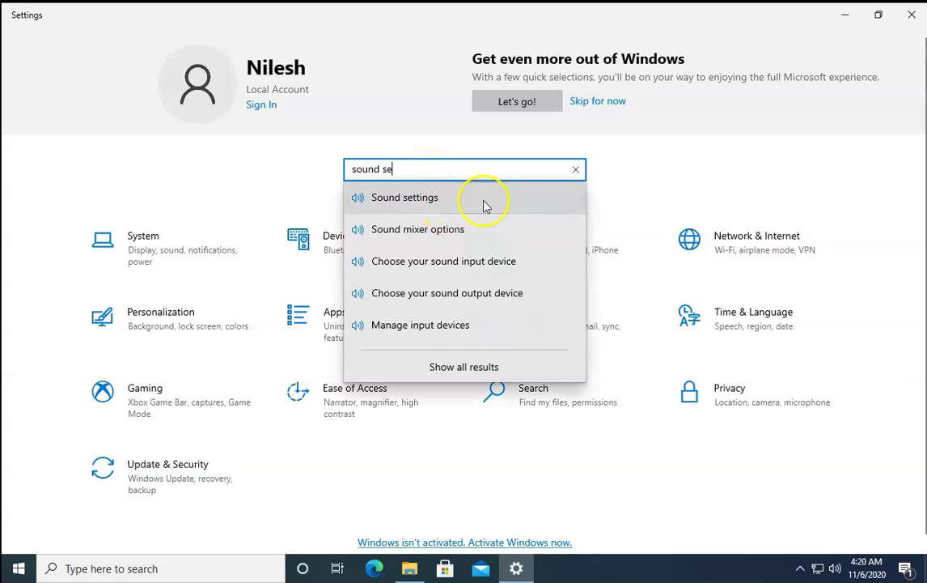
click(485, 202)
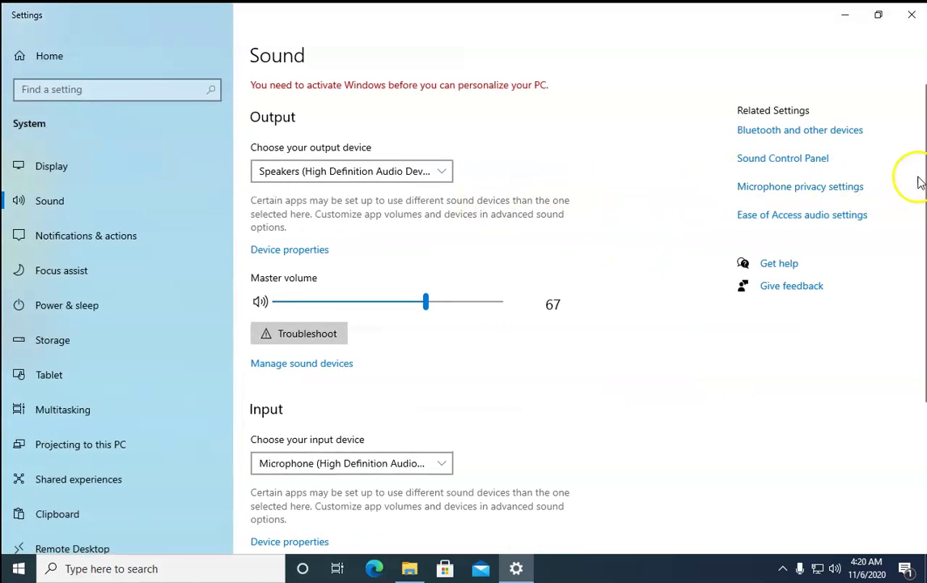
drag(917, 180, 872, 352)
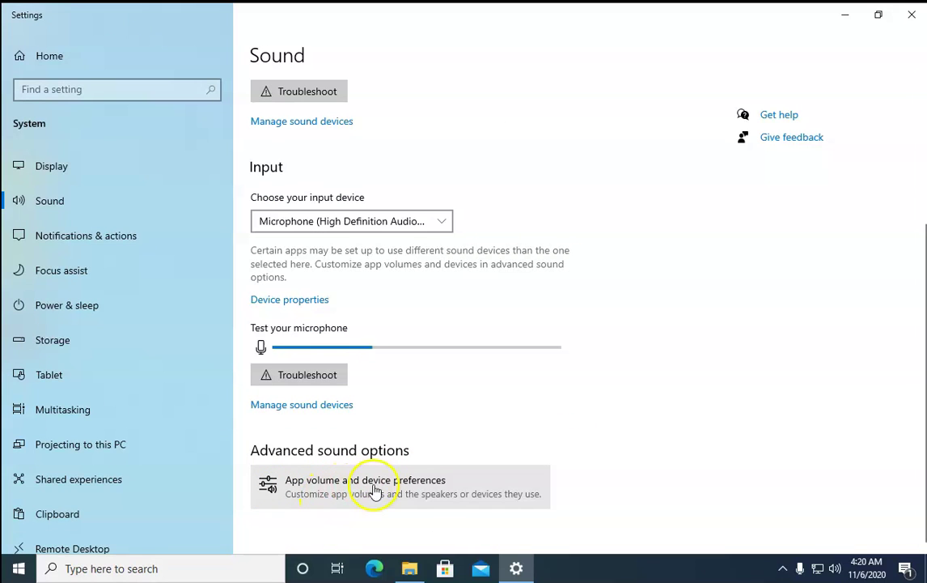
Open App volume and device preferences and launch OBS Studio so it appears there.
click(437, 490)
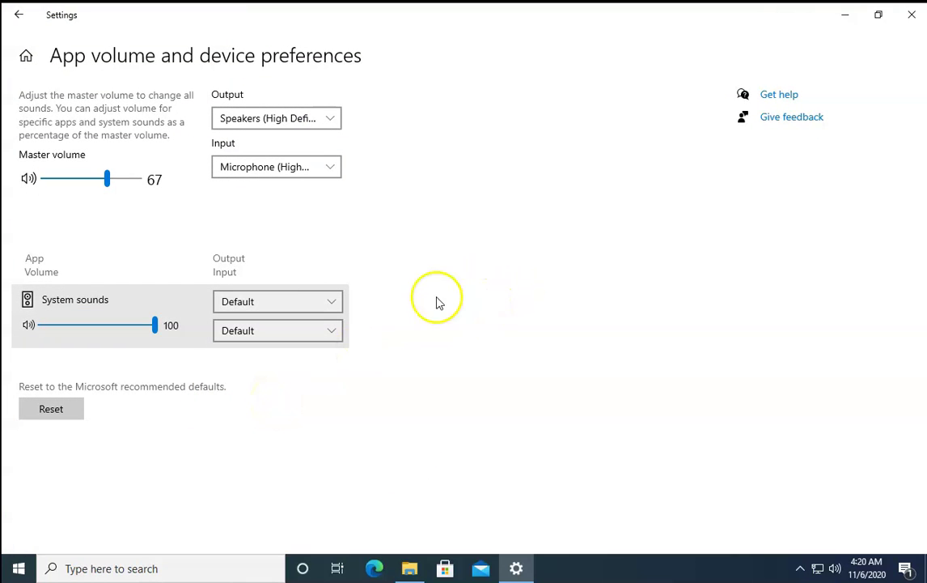
click(844, 15)
click(38, 350)
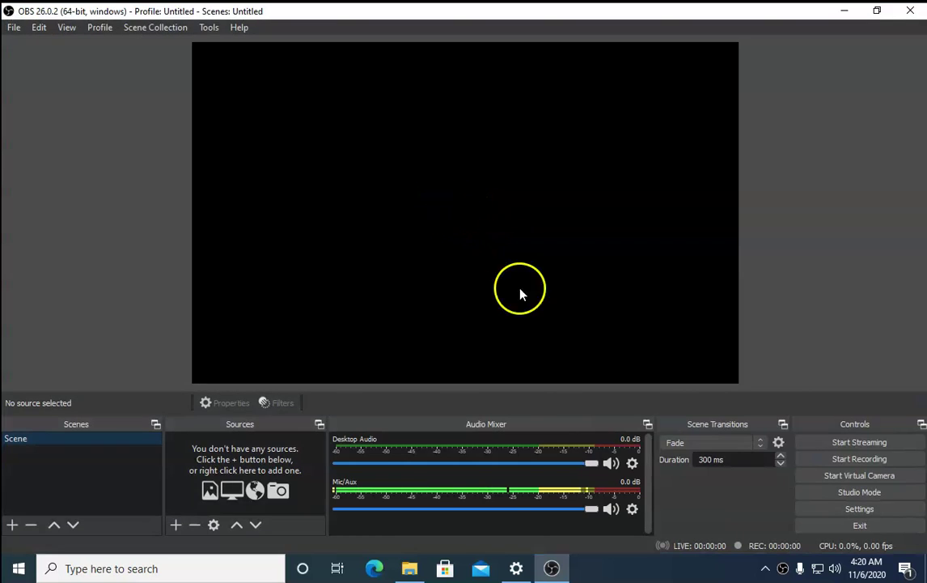
click(513, 566)
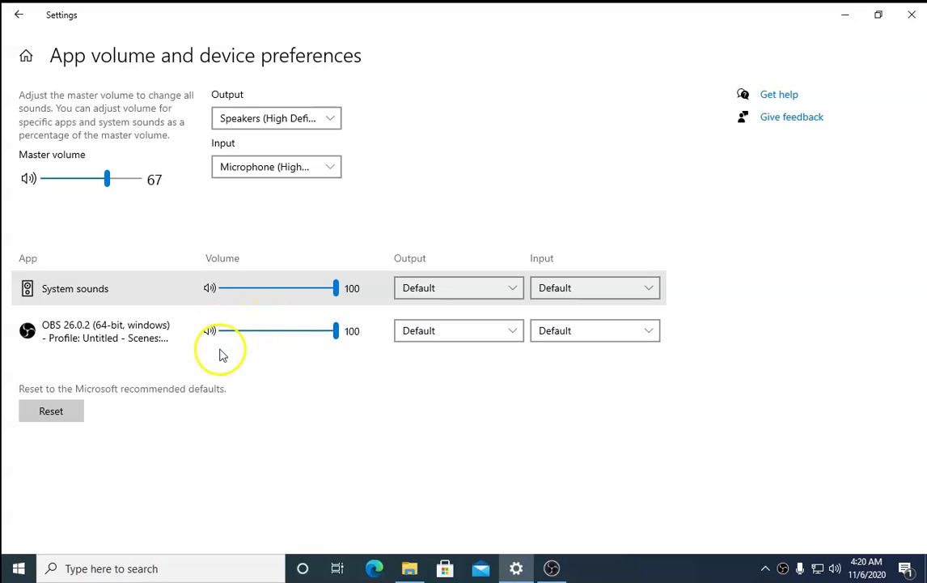
Toggle OBS's app mute, leaving it unmuted at volume 100, and return to the Sound page.
click(212, 333)
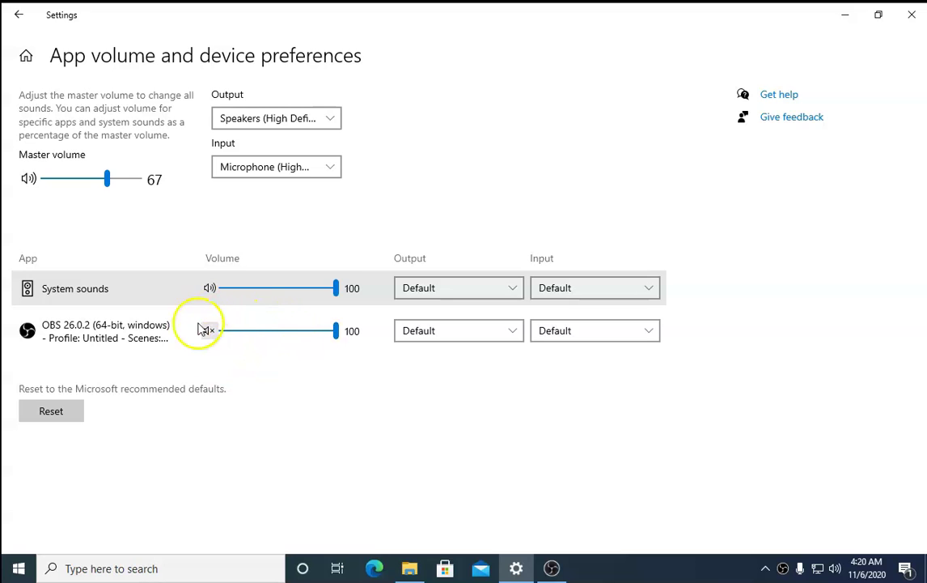
click(209, 332)
click(209, 333)
click(209, 332)
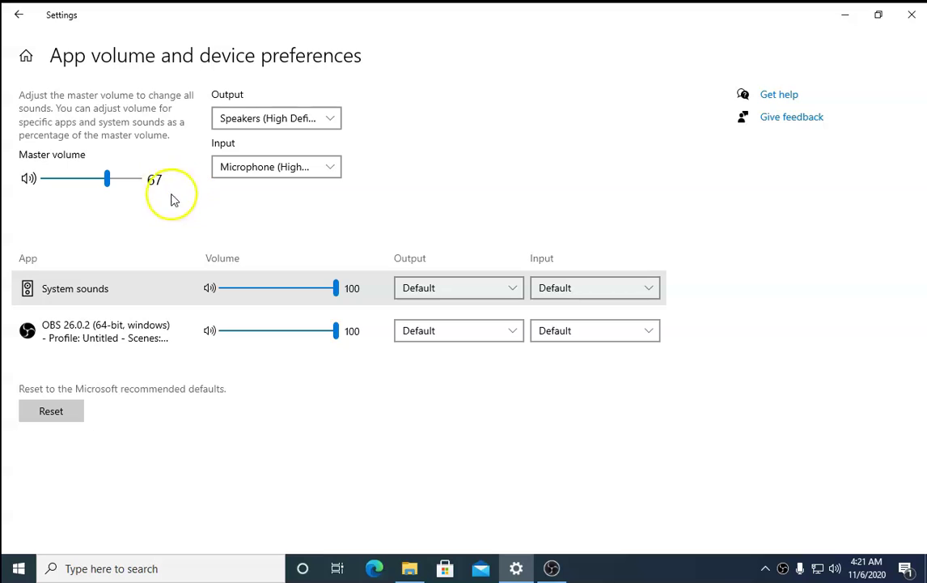
click(16, 18)
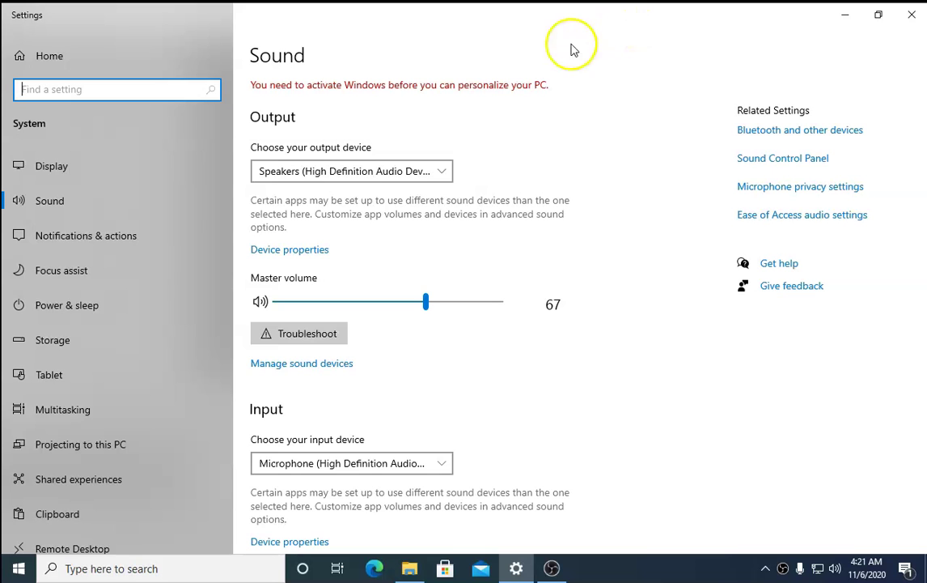
click(801, 162)
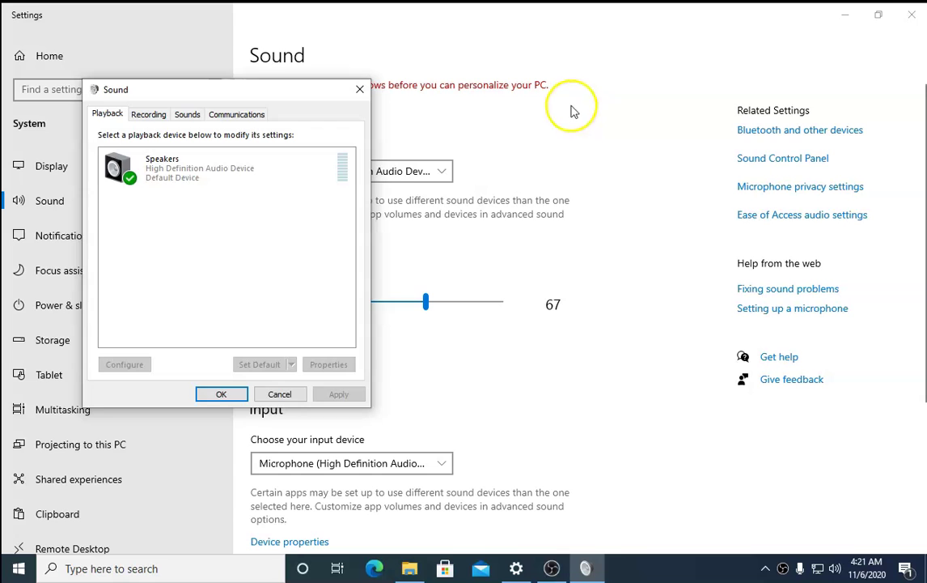
click(229, 172)
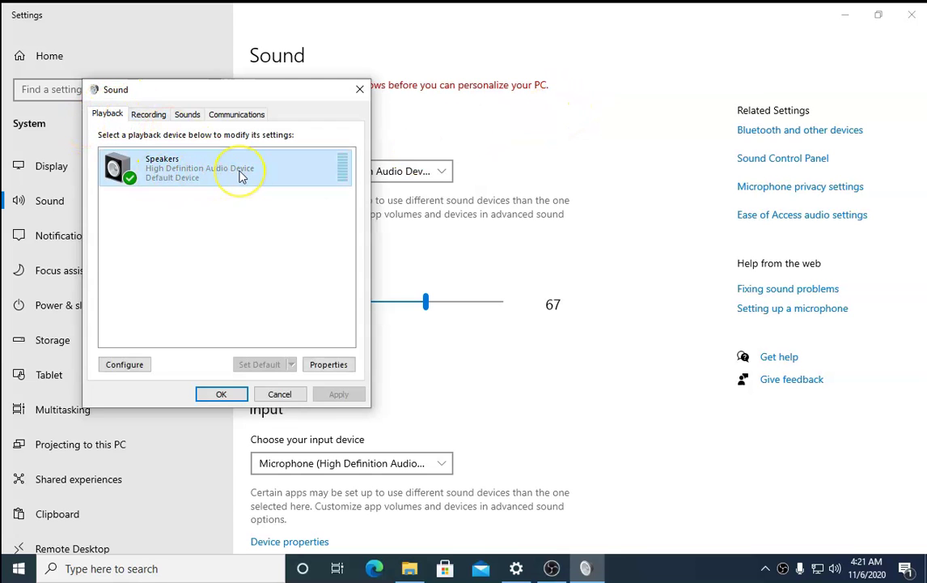
right_click(240, 176)
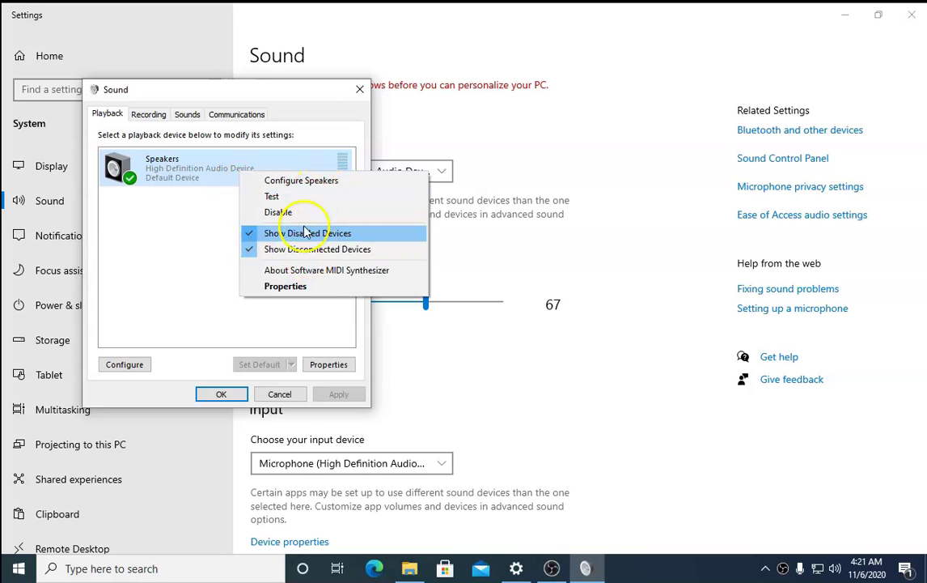
click(170, 163)
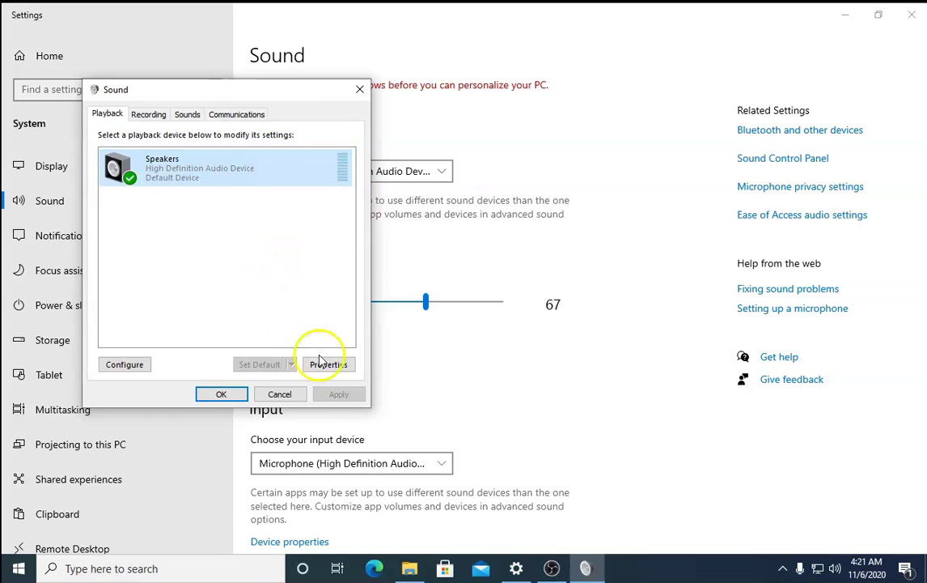
click(221, 394)
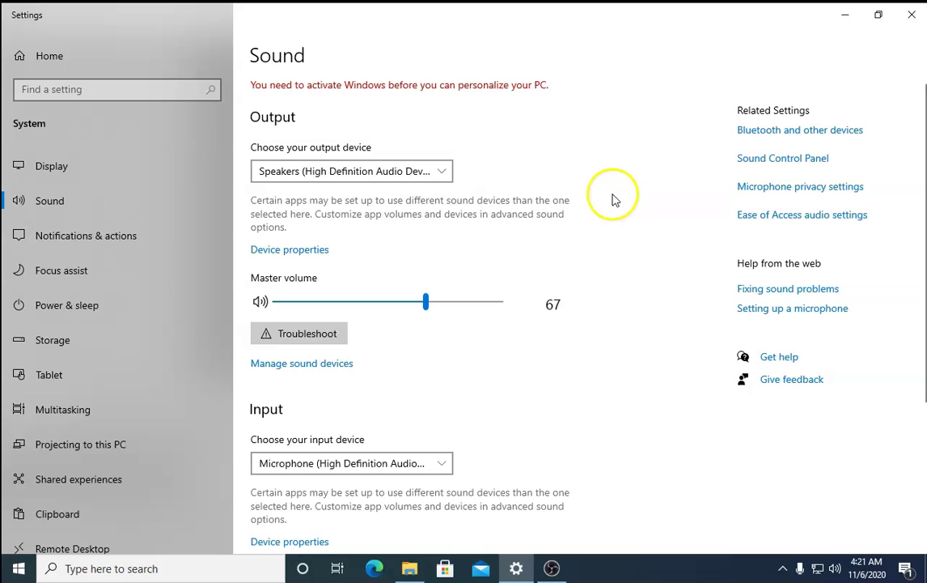
click(552, 568)
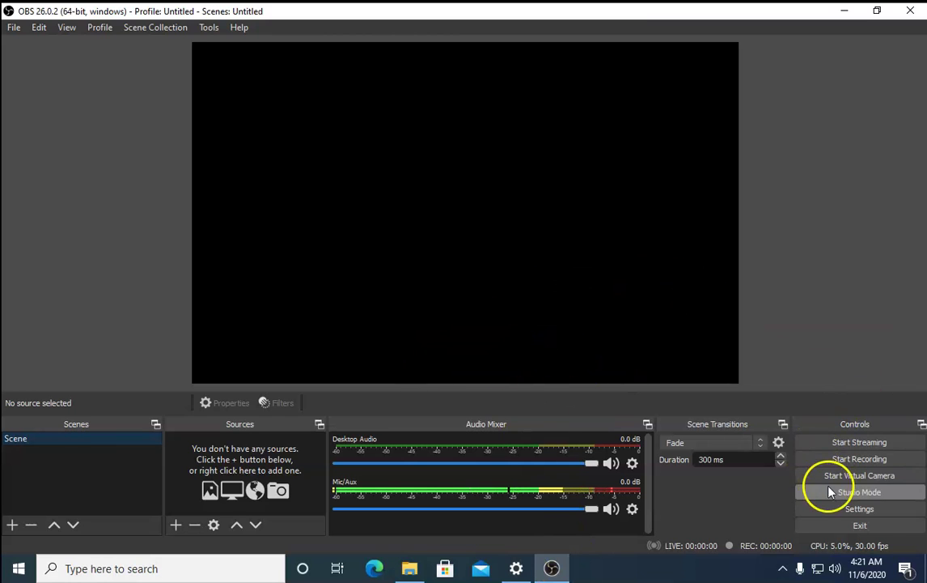
Open OBS Audio settings and set Mic/Auxiliary Audio to Default.
click(887, 513)
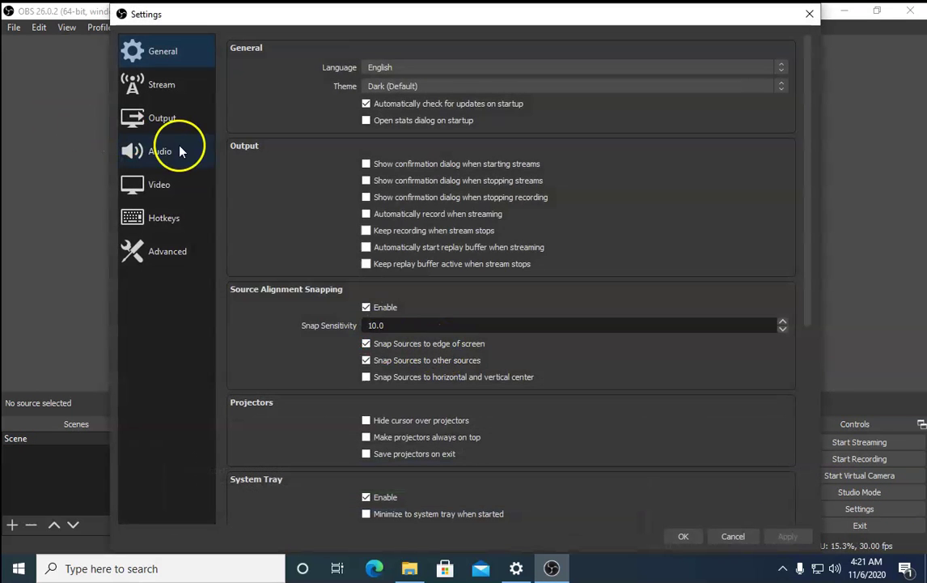
click(180, 151)
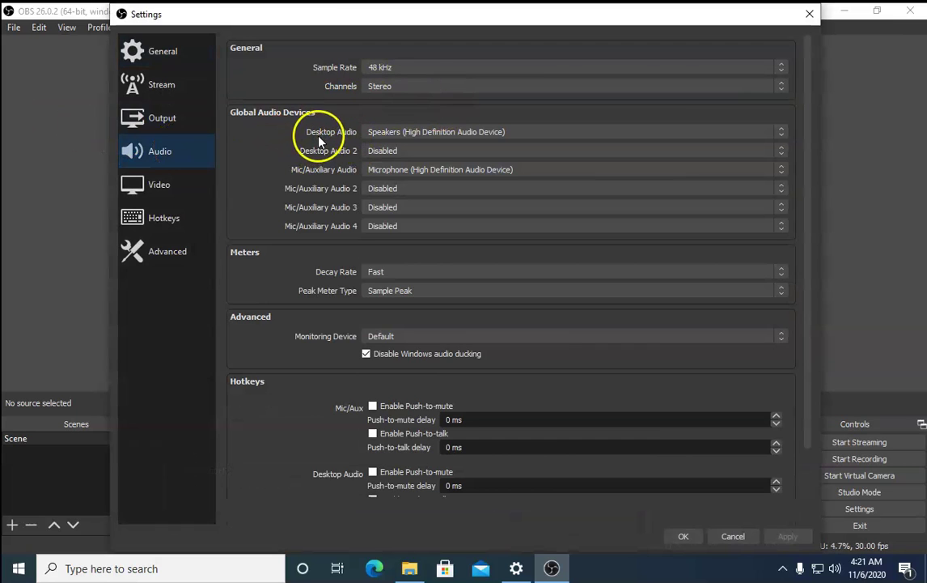
click(389, 133)
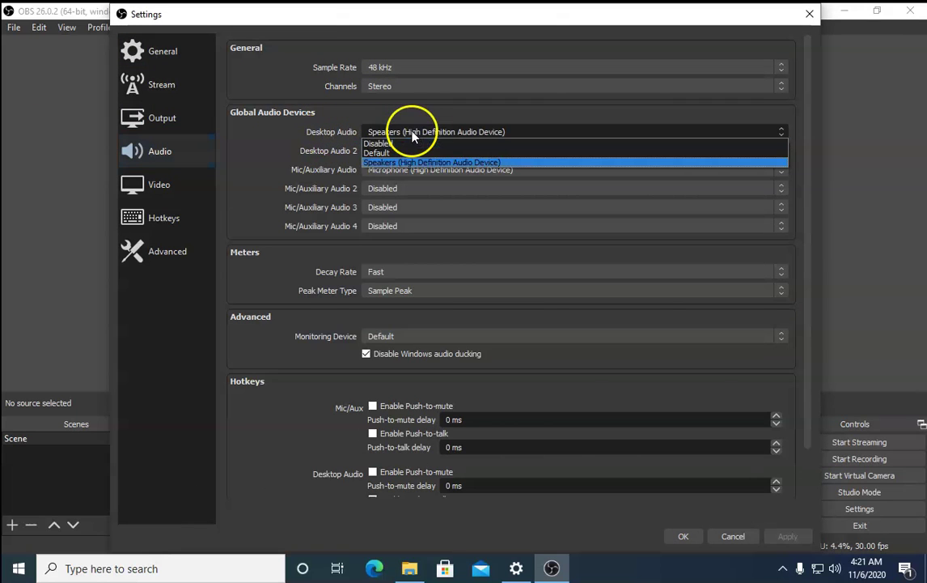
click(395, 148)
click(394, 131)
click(394, 133)
click(394, 170)
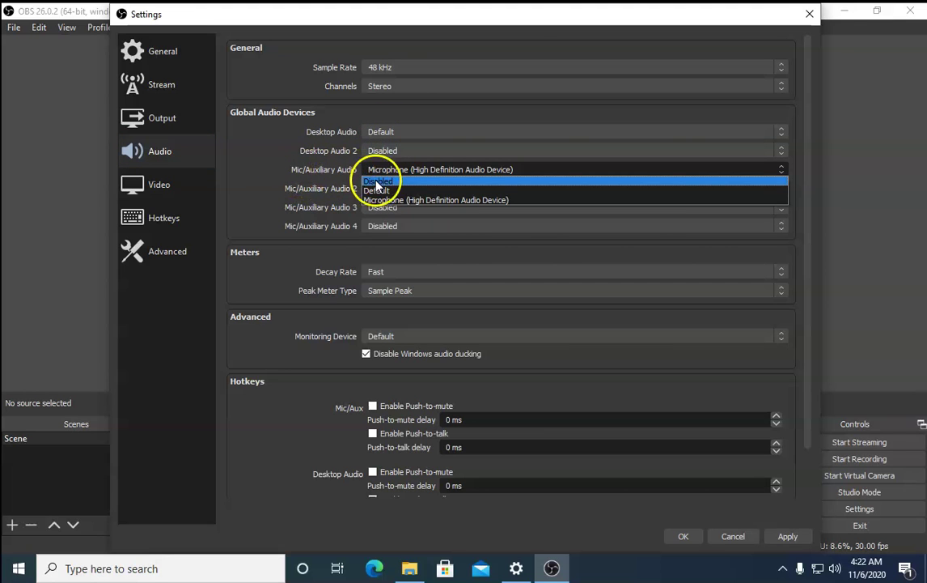
click(376, 190)
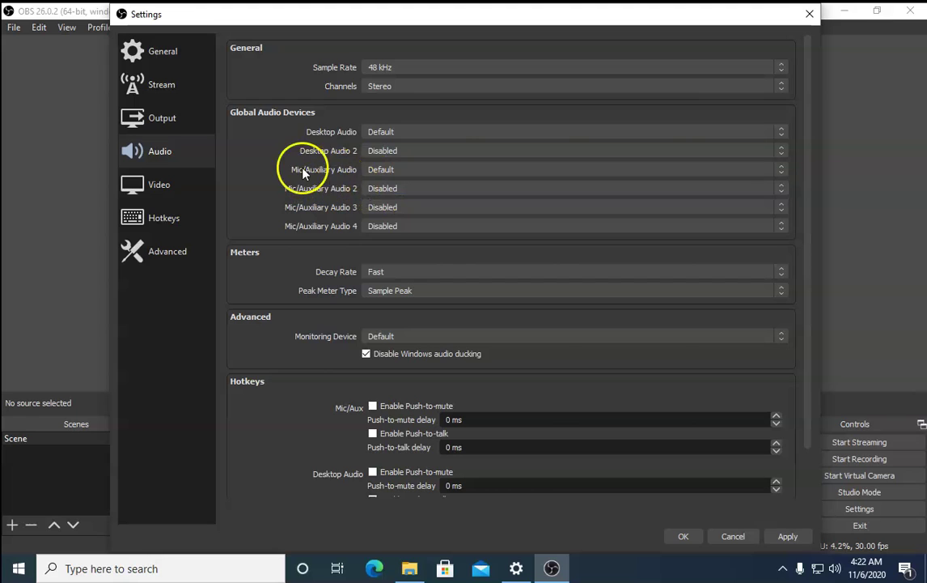
Set Desktop Audio to Speakers and Mic/Auxiliary Audio to Microphone (High Definition Audio Device).
click(394, 132)
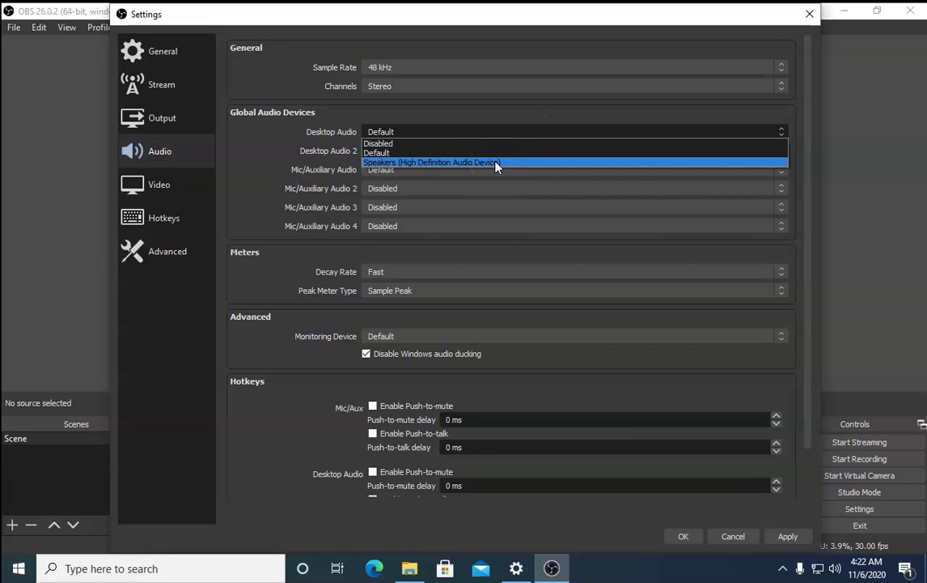
click(441, 163)
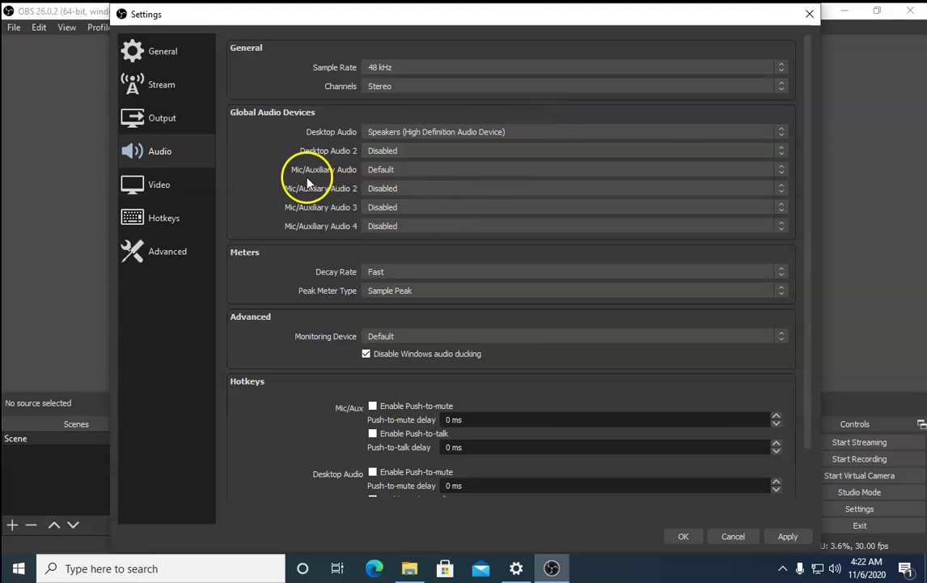
click(406, 169)
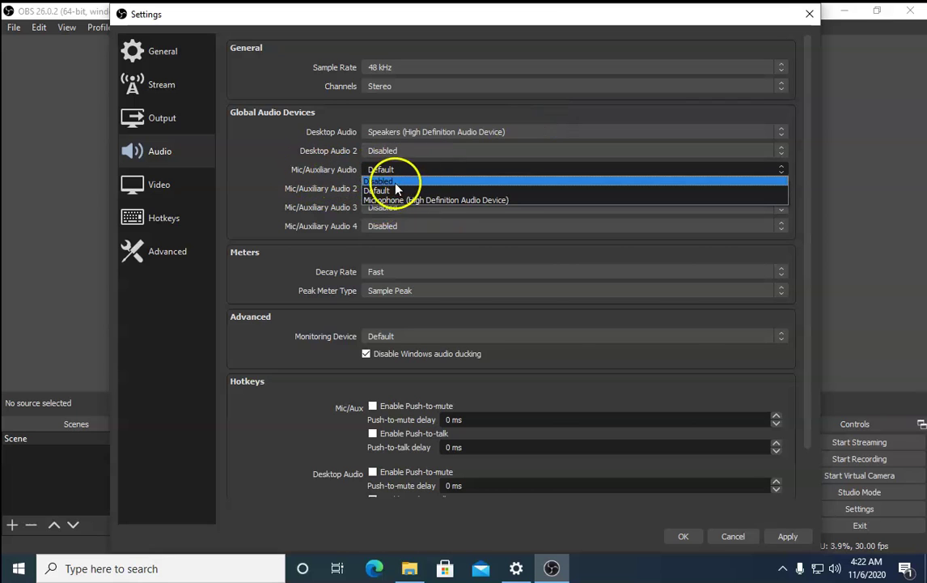
click(449, 200)
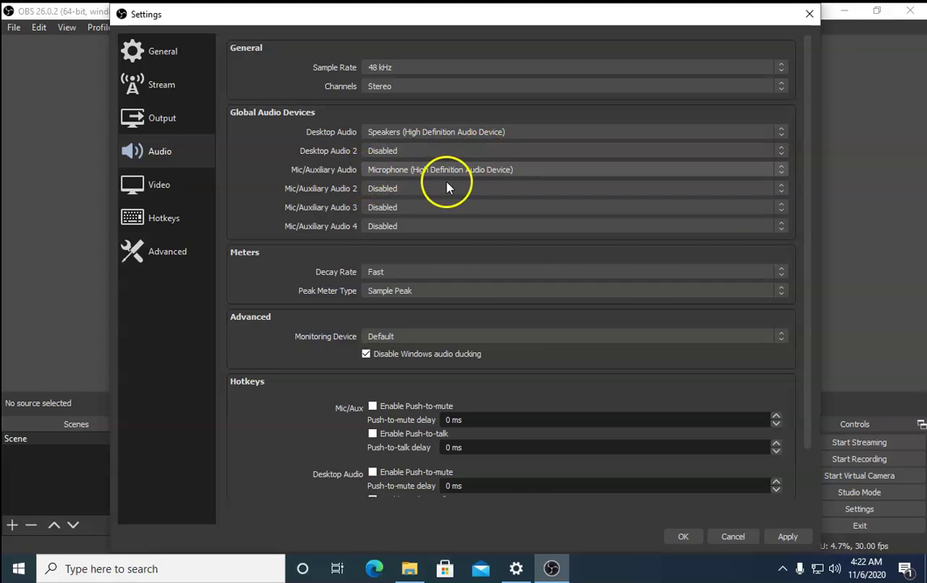
Set Output audio bitrate to 128, enable Advanced Encoder Settings with veryfast preset, and save.
click(158, 123)
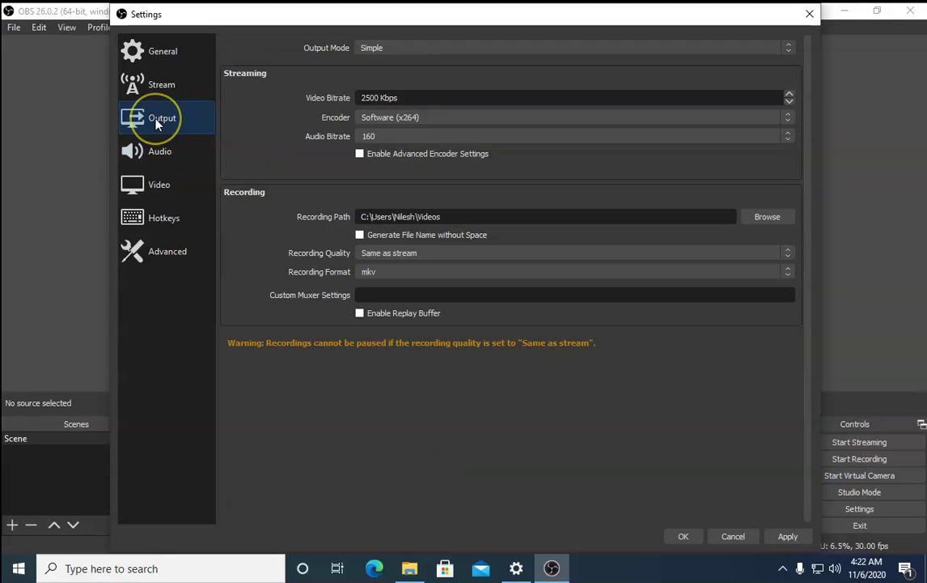
click(400, 138)
drag(365, 168, 367, 168)
click(367, 168)
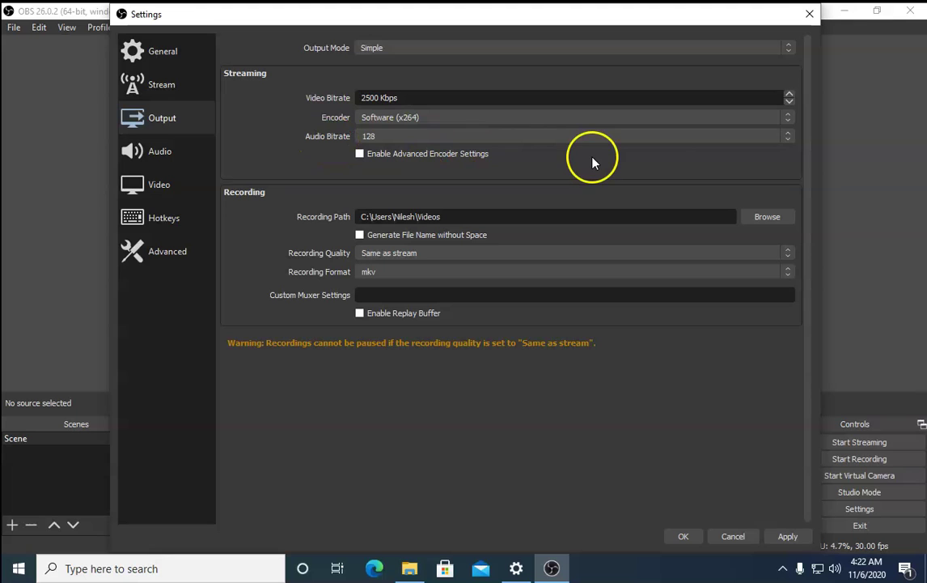
click(453, 153)
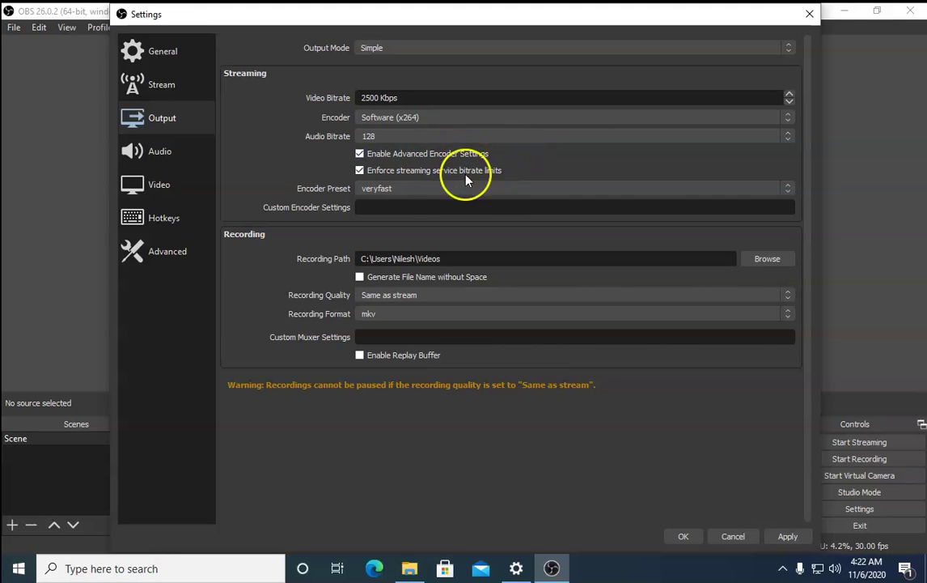
click(424, 189)
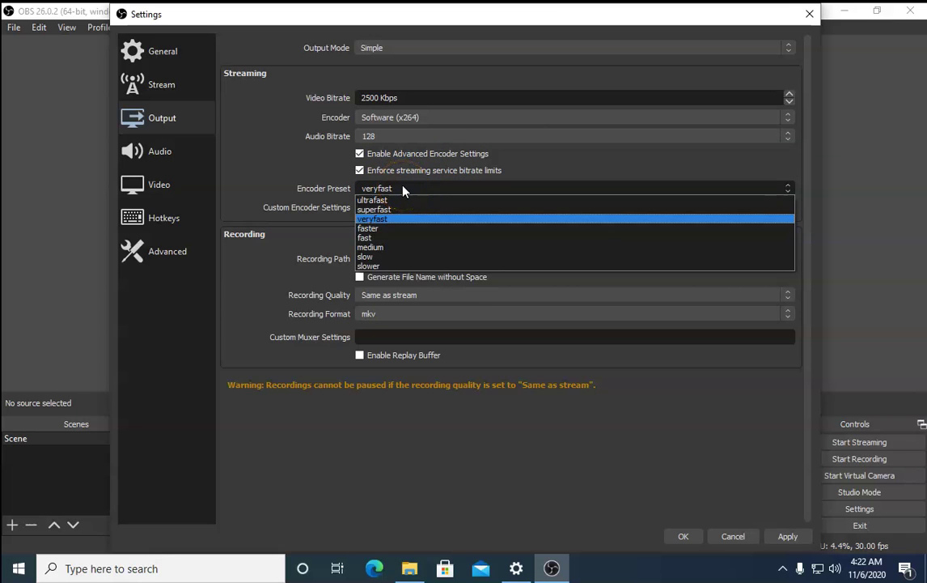
click(277, 171)
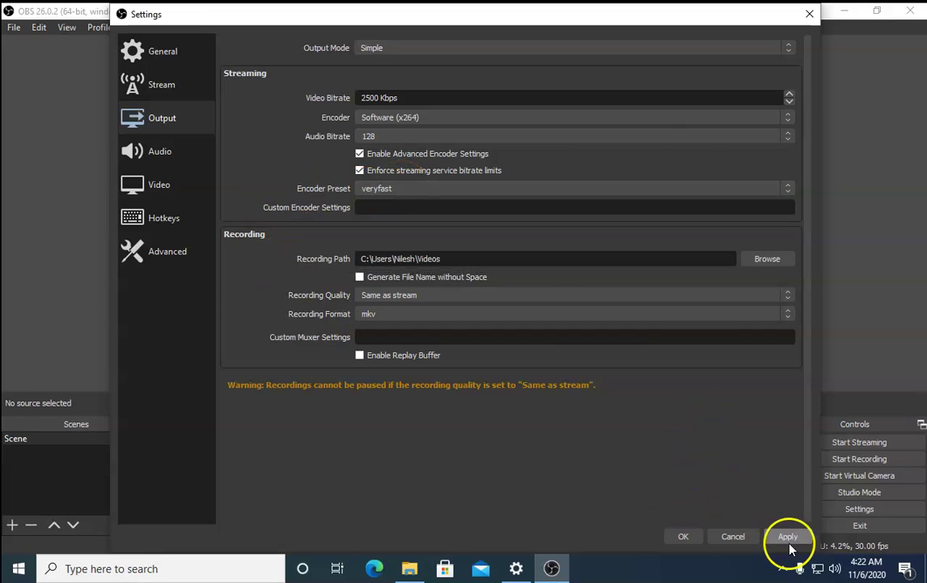
click(684, 537)
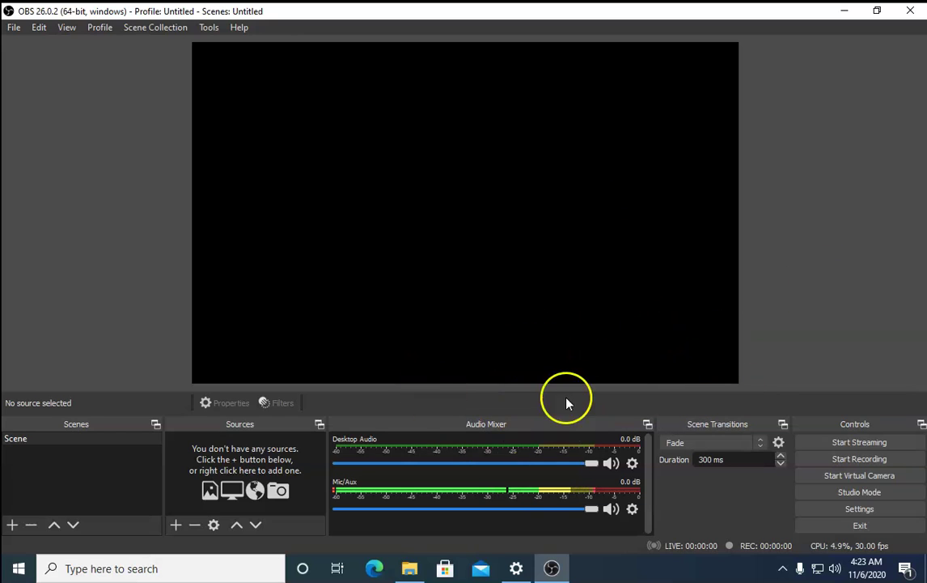
click(609, 463)
click(611, 510)
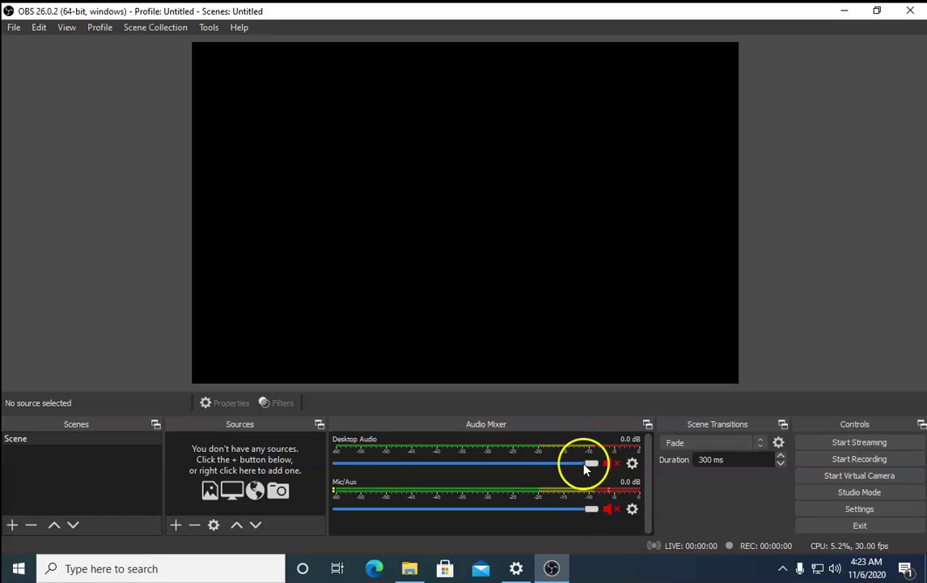
click(610, 466)
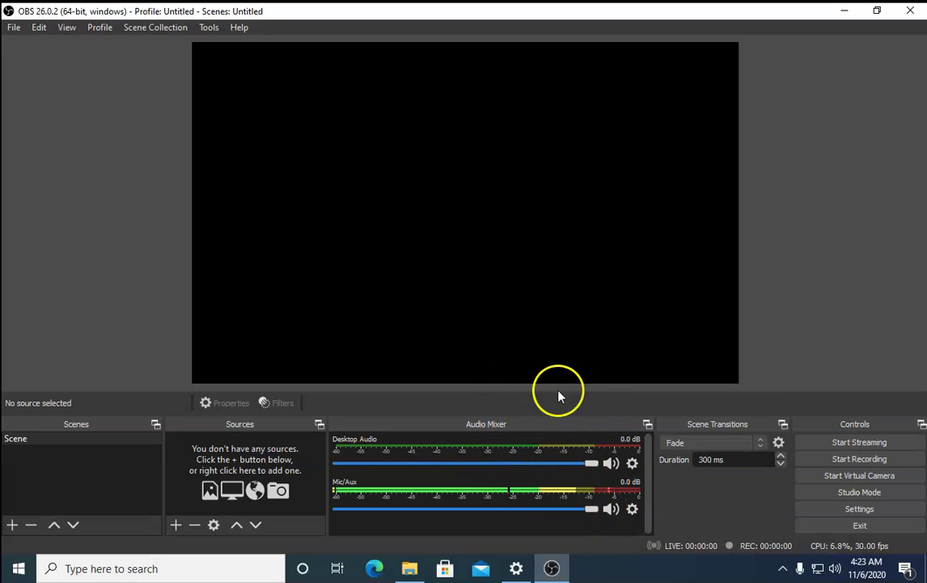
Open Apps & features in Windows Settings and filter the list by 'obs'.
right_click(17, 572)
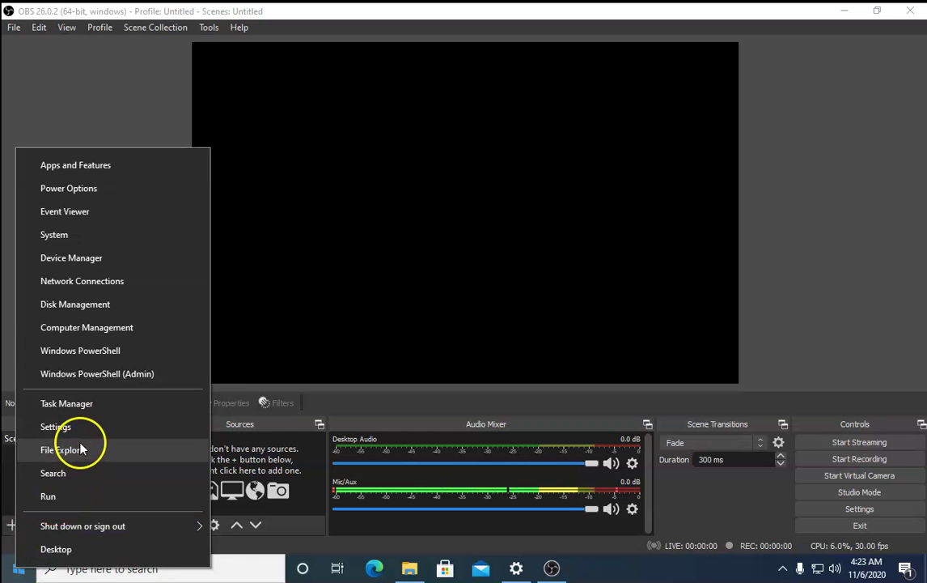
click(49, 426)
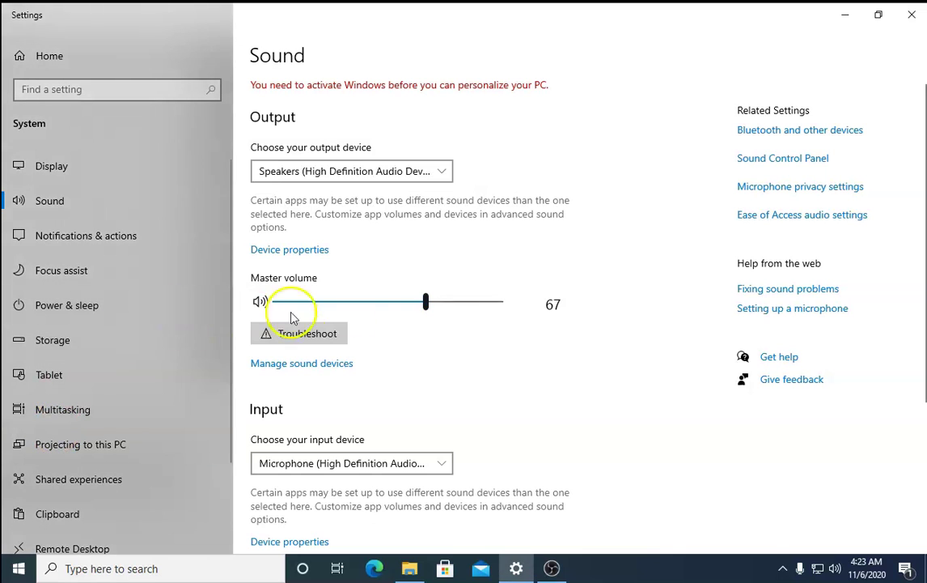
click(57, 56)
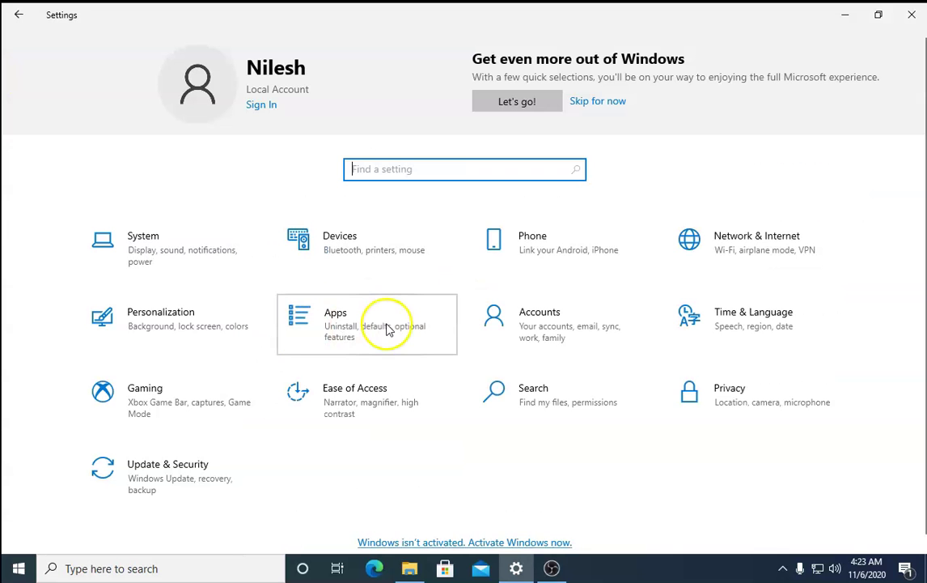
click(388, 329)
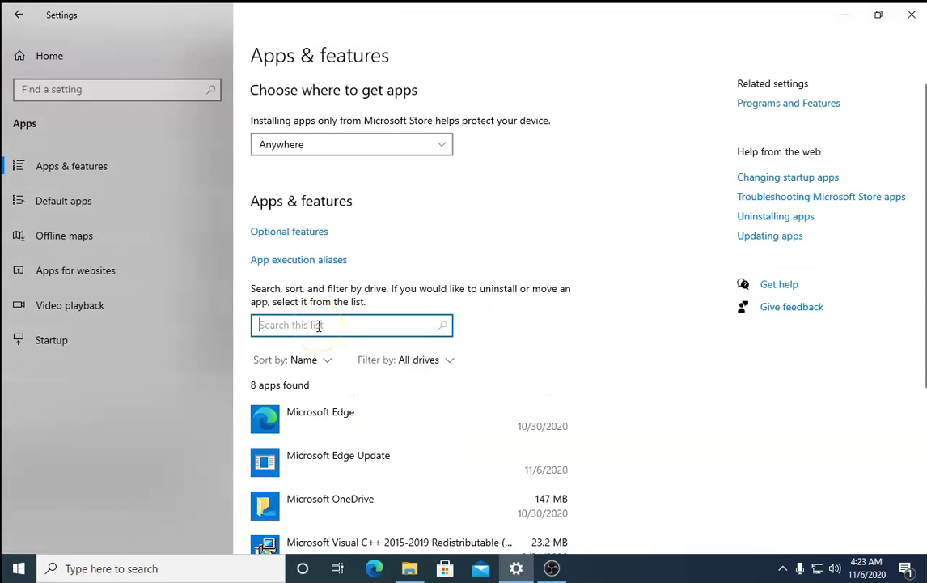
text(obs)
click(404, 432)
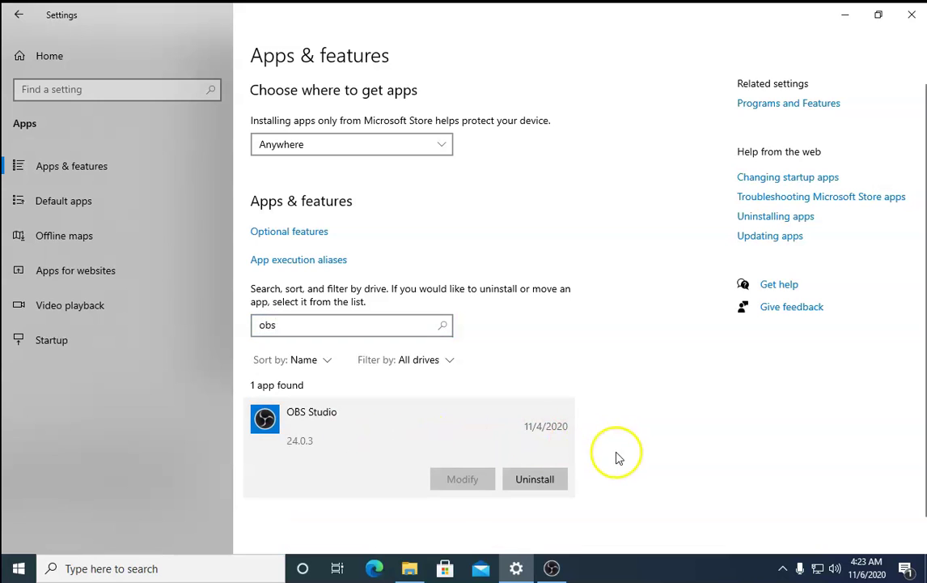